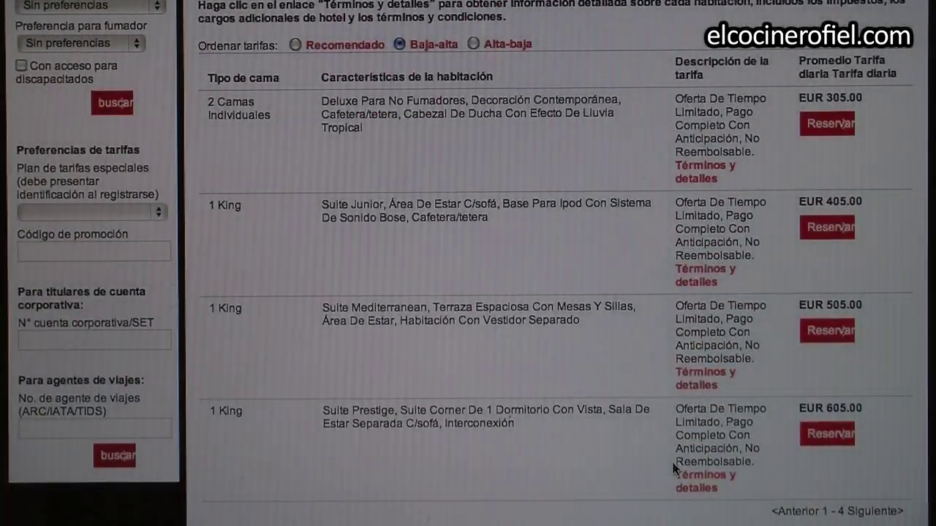
scroll(672, 461, "up", 2)
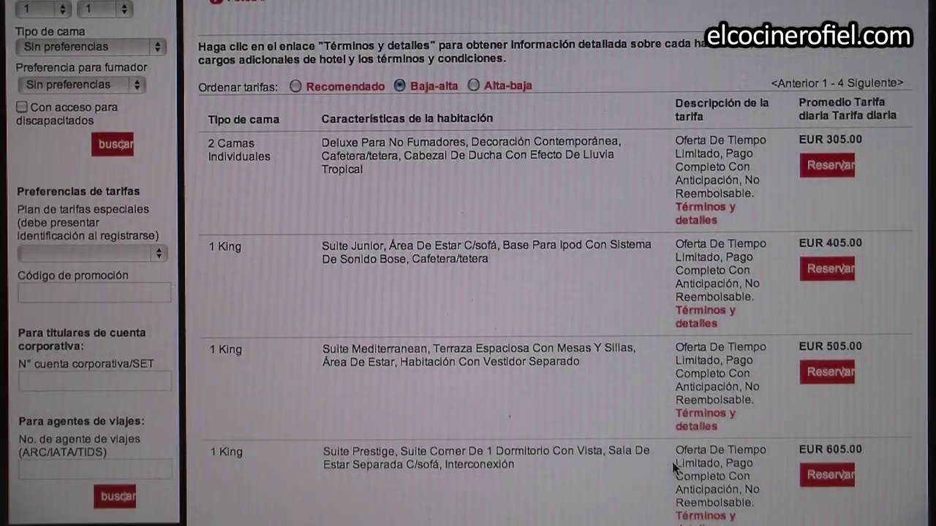